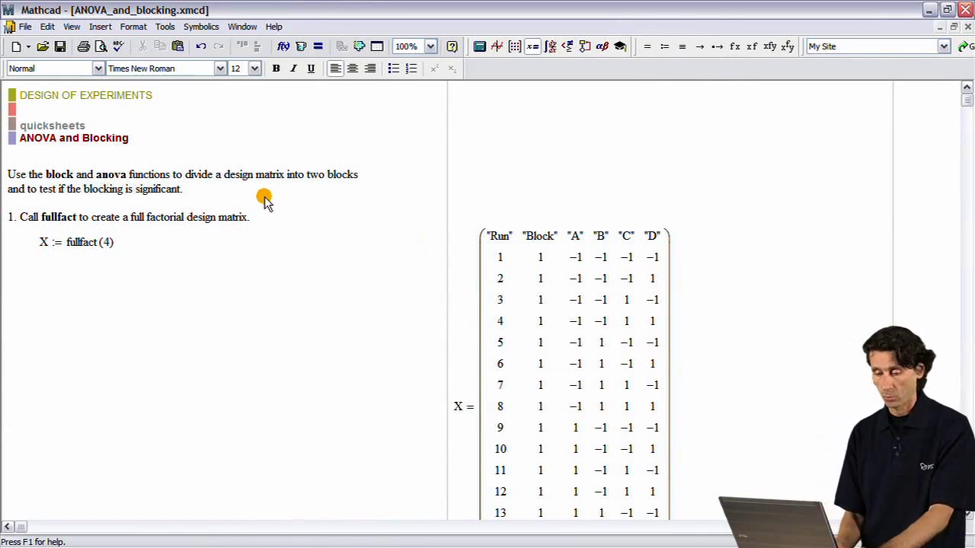
# Change the fullfact factor count to 3, then to 4, recalculating the design matrix.
pyautogui.press('BackSpace')
pyautogui.write('3')
pyautogui.click(138, 254)
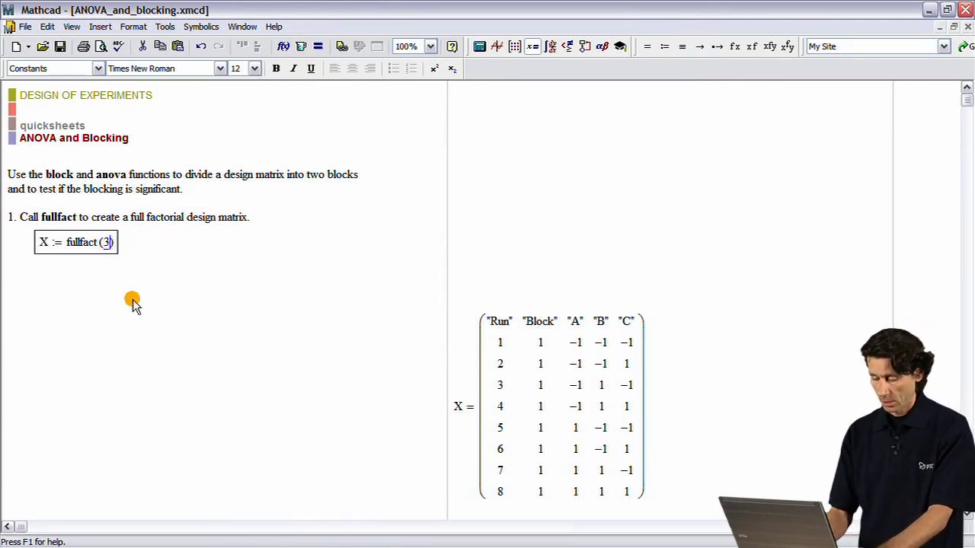
pyautogui.write('4')
pyautogui.click(168, 295)
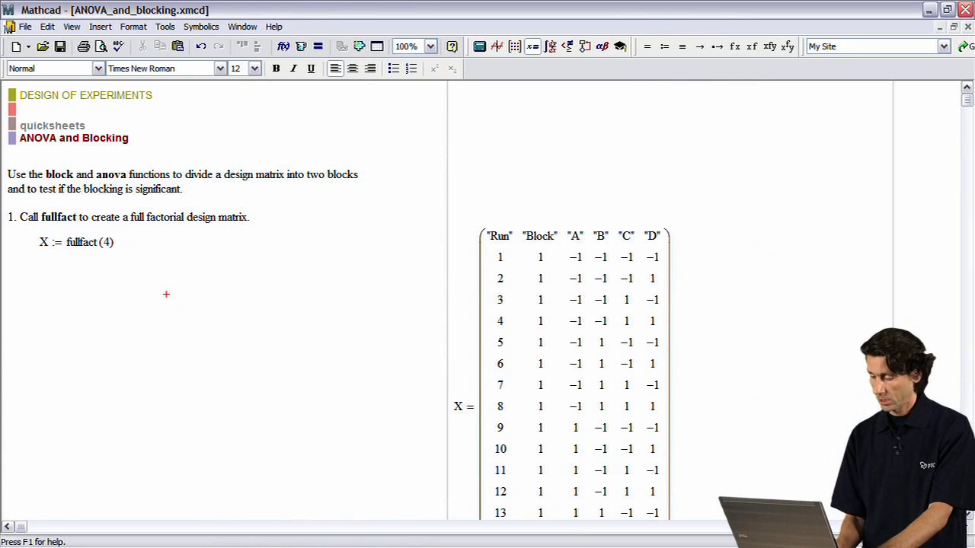
# Scroll down past the 16-run fullfact(4) matrix until step 2 on blocking appears.
pyautogui.scroll(-4, 969, 518)
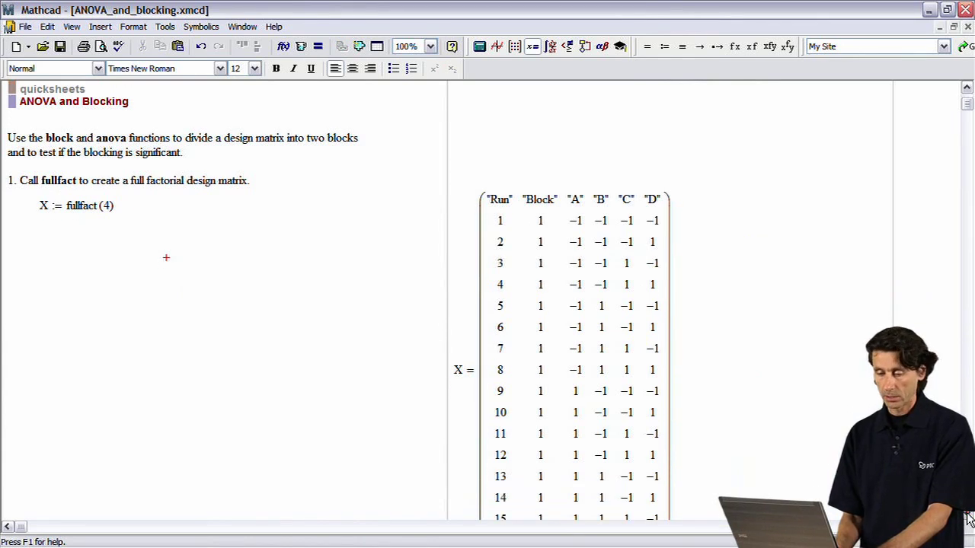
pyautogui.scroll(-1, 968, 517)
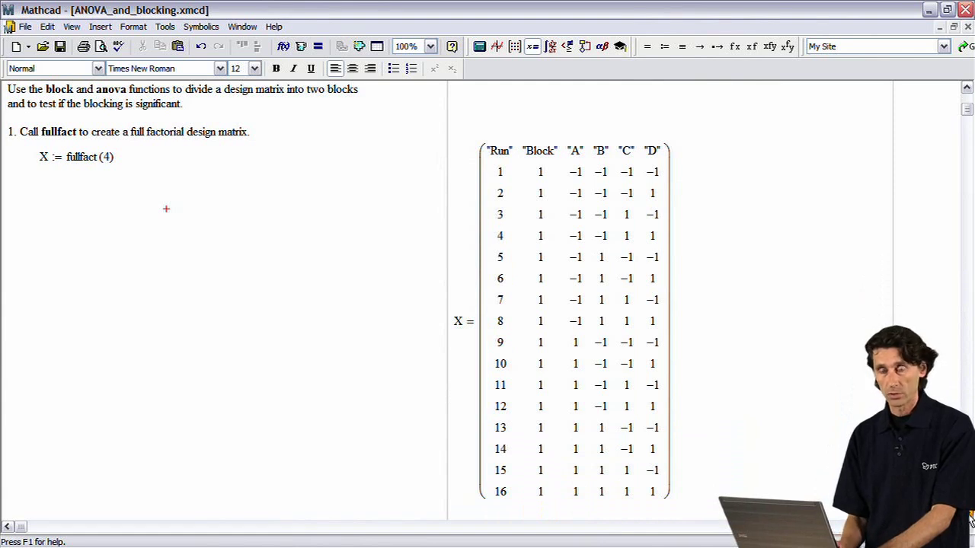
pyautogui.scroll(-2, 969, 518)
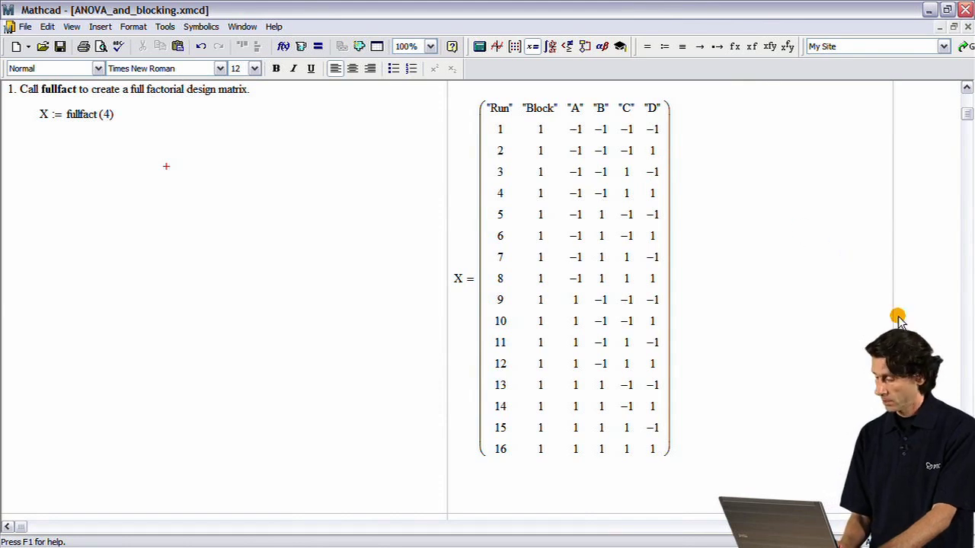
# Evaluate B= for block(X, 2), showing runs 1–8 in Block 1 and 9–16 in Block 2.
pyautogui.scroll(-5, 971, 518)
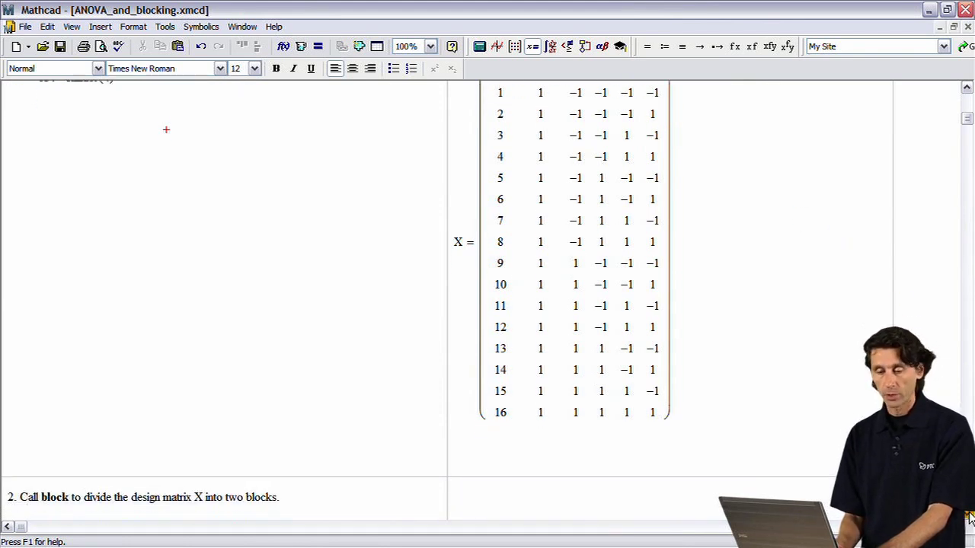
pyautogui.scroll(-8, 970, 516)
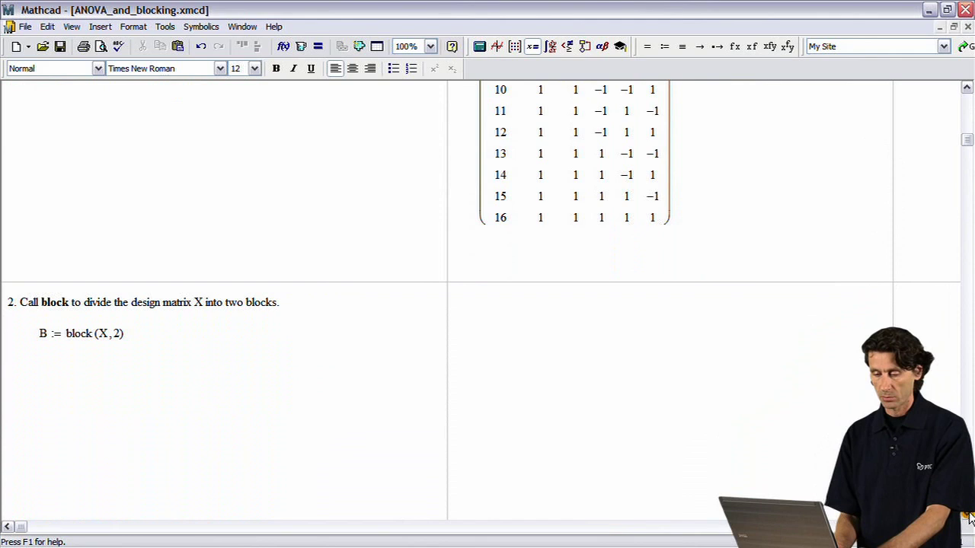
pyautogui.write('B=')
pyautogui.scroll(-4, 487, 304)
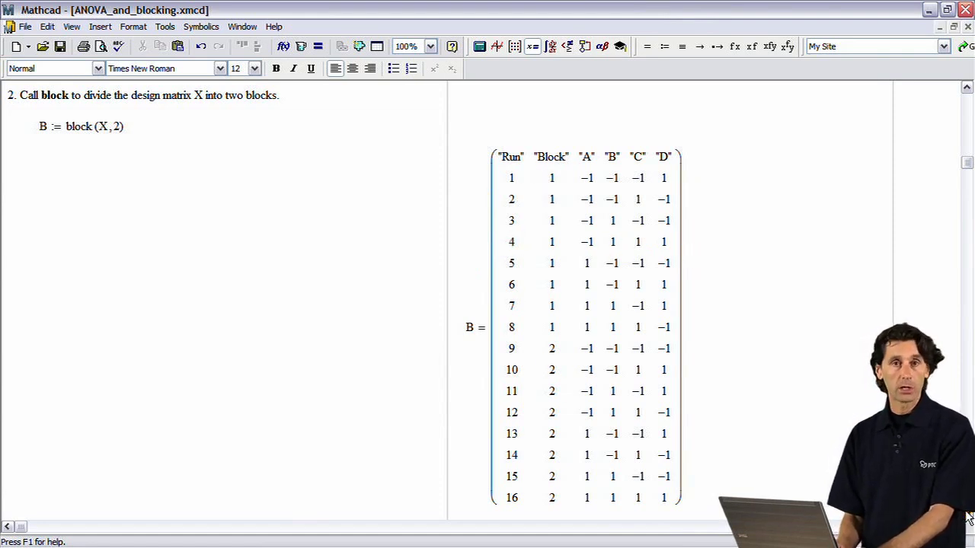
pyautogui.scroll(-5, 969, 518)
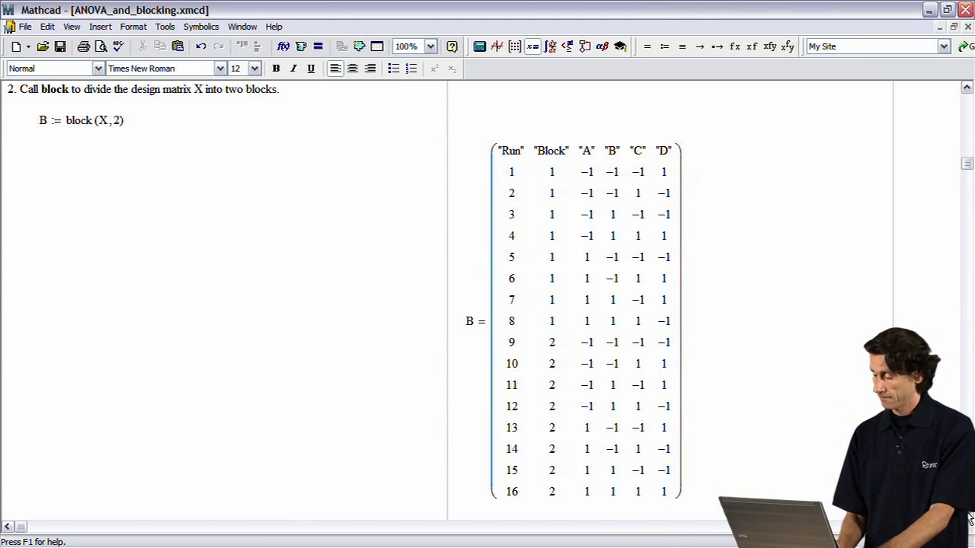
pyautogui.scroll(-6, 965, 518)
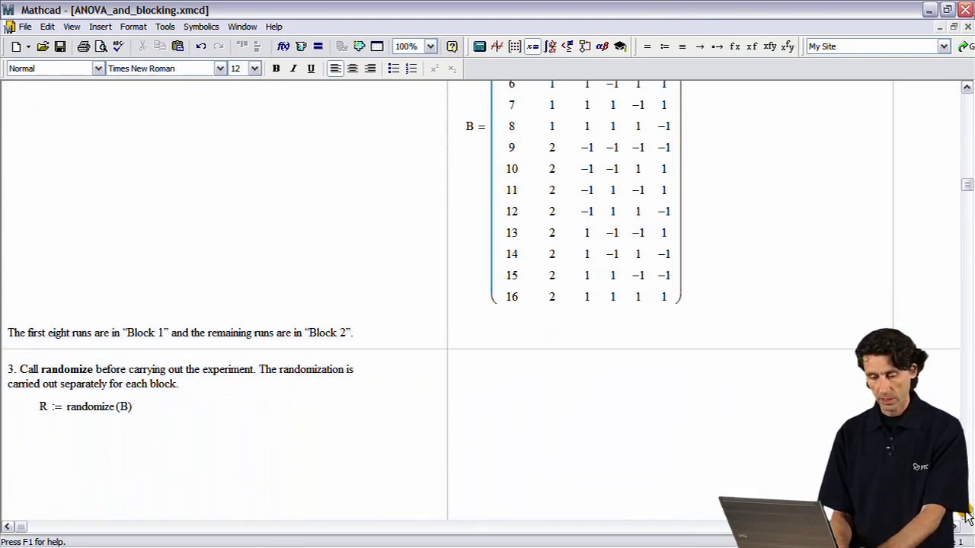
# Evaluate R= for randomize(B), showing run order shuffled within each block.
pyautogui.write('R=')
pyautogui.scroll(-4, 966, 518)
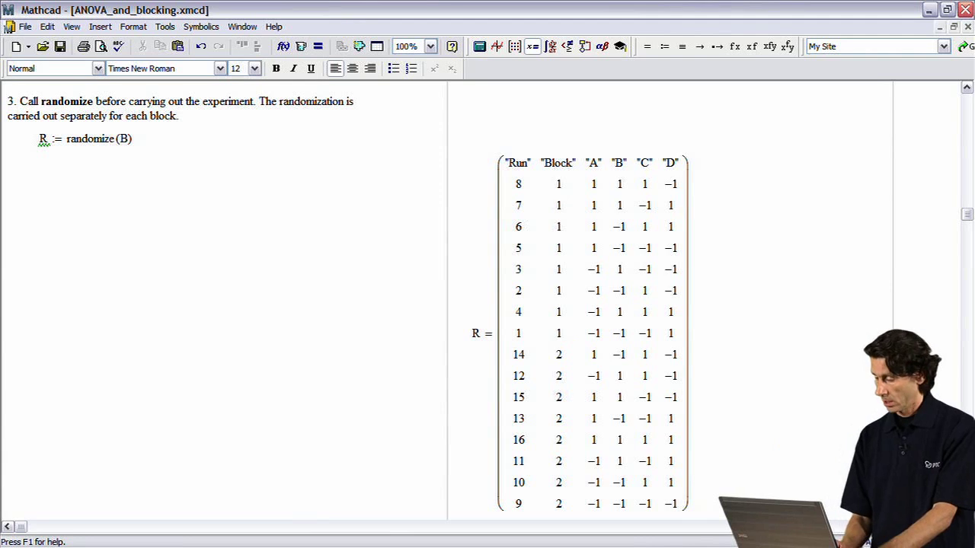
pyautogui.scroll(-5, 488, 304)
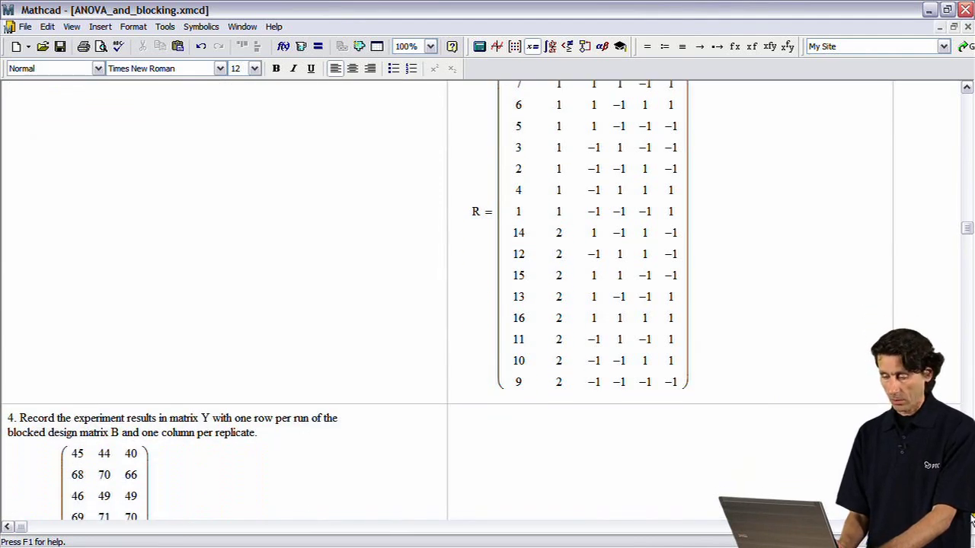
# Scroll through the 16-run, three-replicate results matrix Y to the quickscreen step.
pyautogui.scroll(-2, 971, 520)
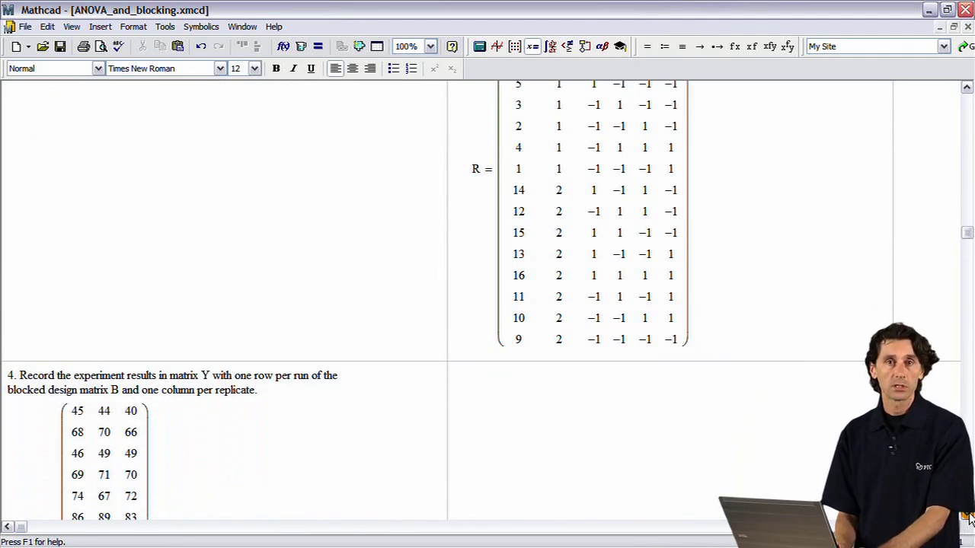
pyautogui.scroll(-6, 972, 520)
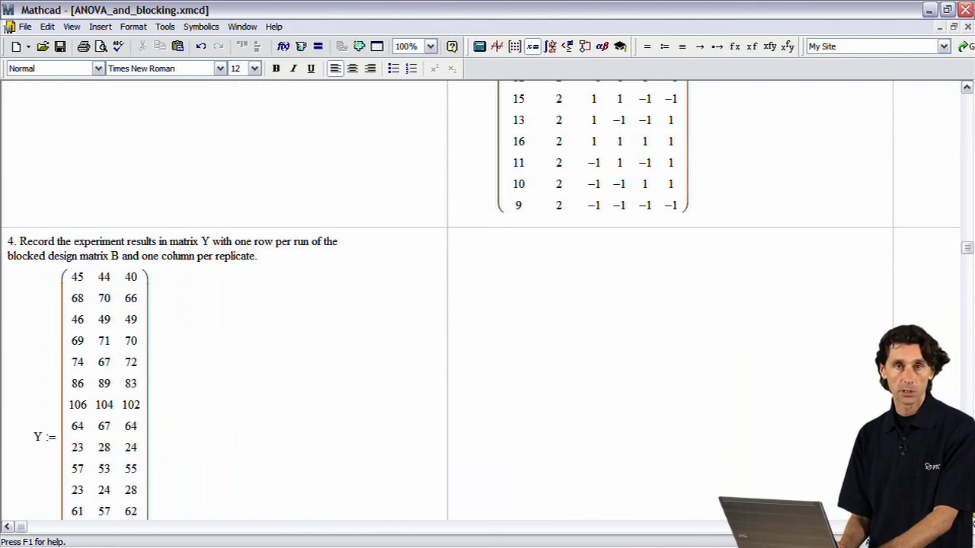
pyautogui.scroll(-7, 972, 520)
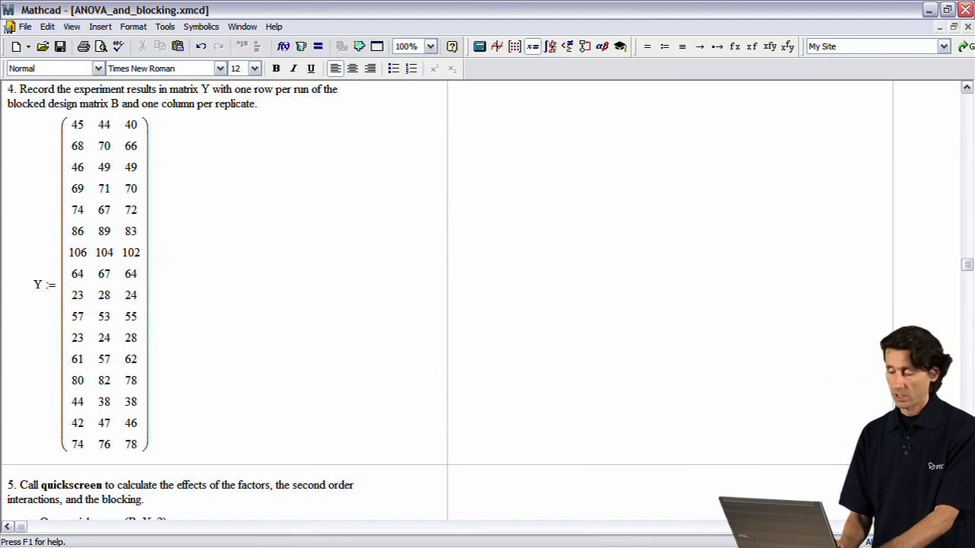
# Evaluate Q= for quickscreen(B, Y, 2), listing effects for A–D, two-way interactions and Blocks.
pyautogui.scroll(-3, 967, 518)
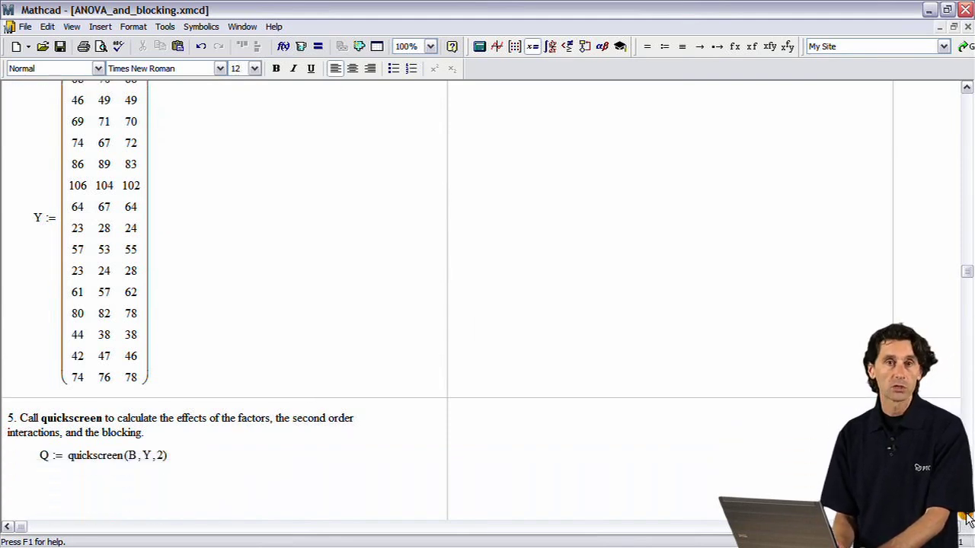
pyautogui.scroll(-8, 968, 518)
pyautogui.write('Q=')
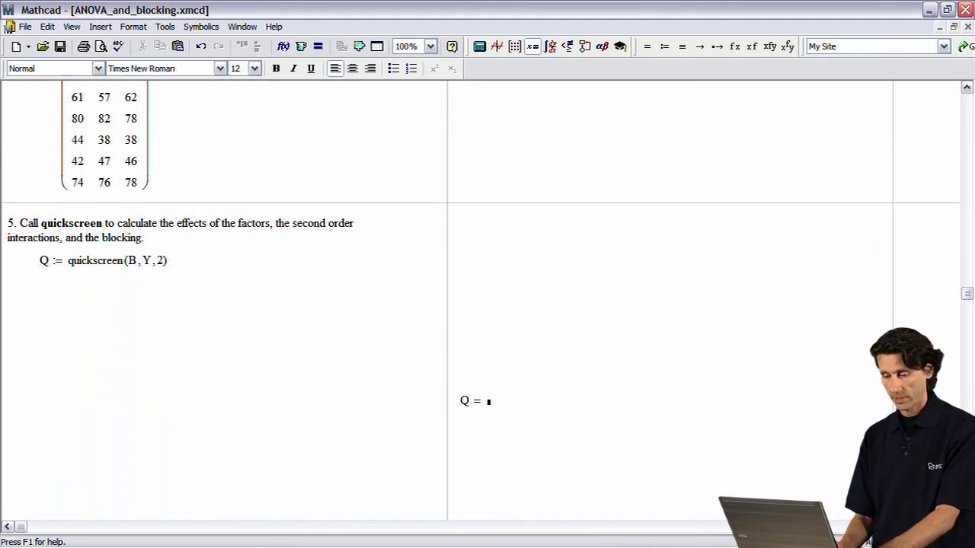
pyautogui.scroll(-5, 554, 310)
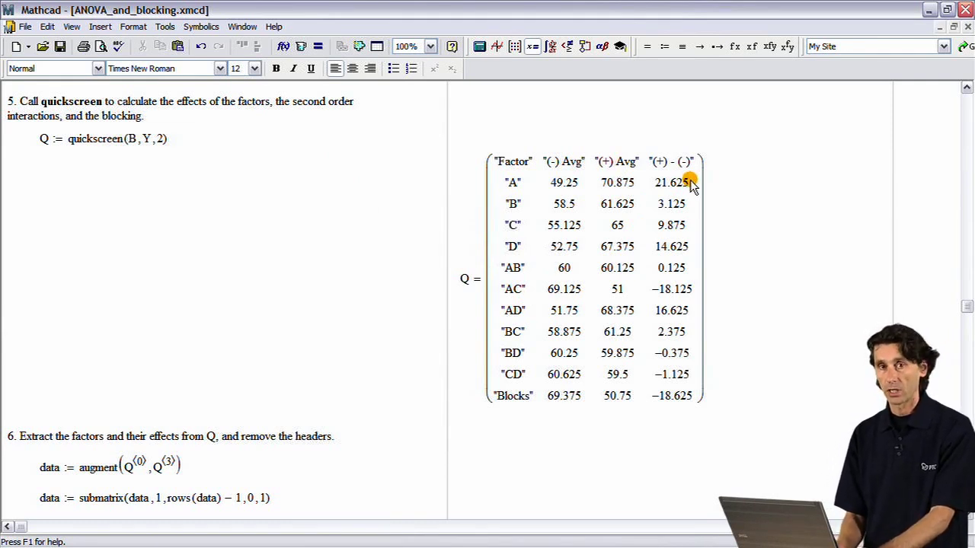
# Change quickscreen's third argument from 2 to 1, then to "A B CD", recalculating Q.
pyautogui.click(159, 141)
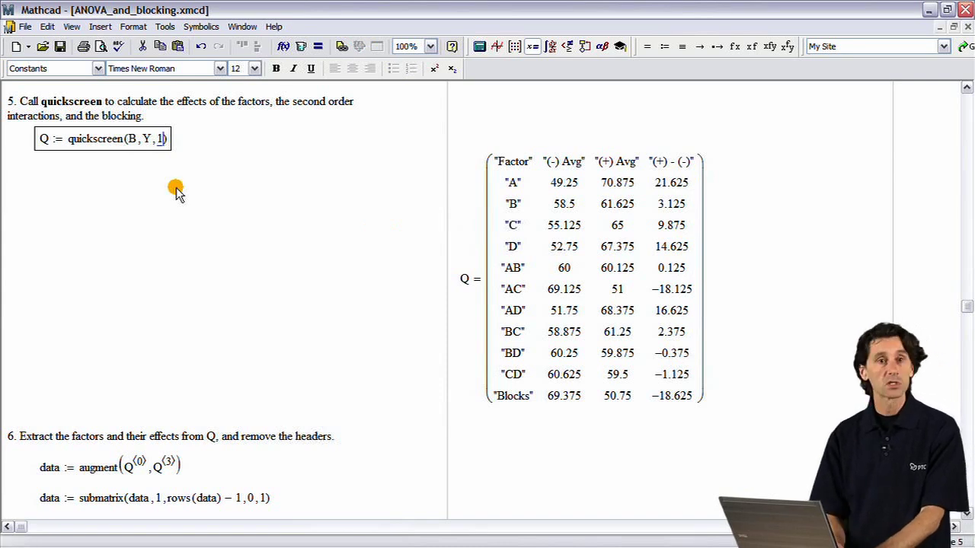
pyautogui.click(196, 175)
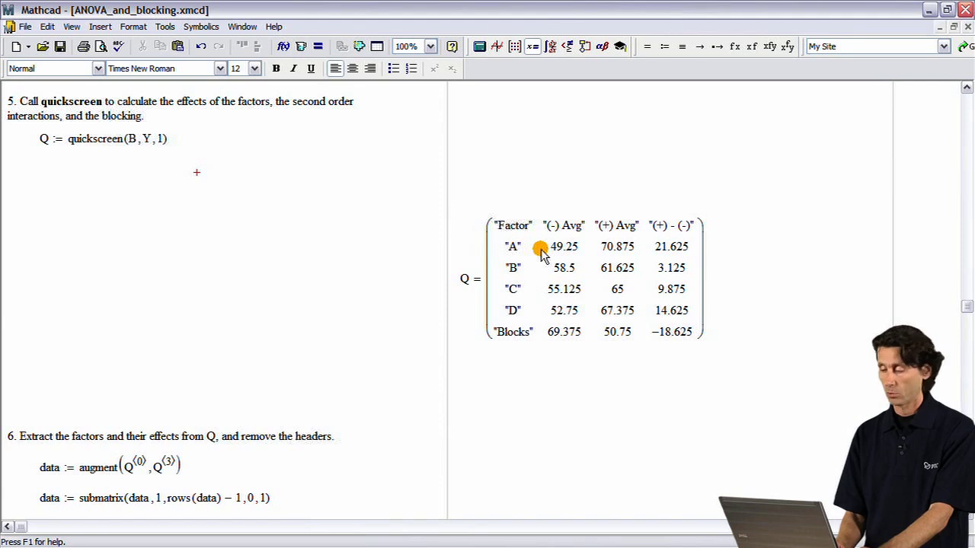
pyautogui.click(163, 139)
pyautogui.doubleClick(163, 140)
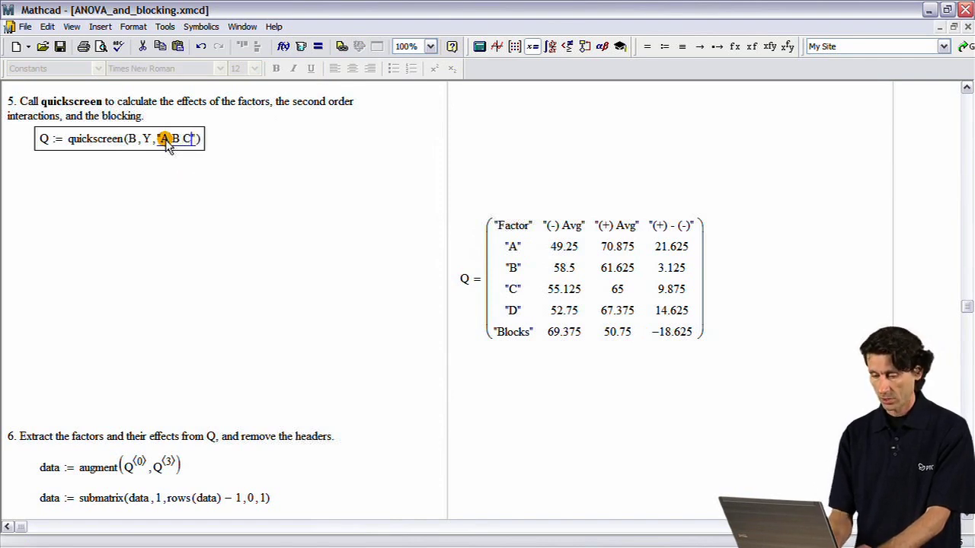
pyautogui.click(239, 154)
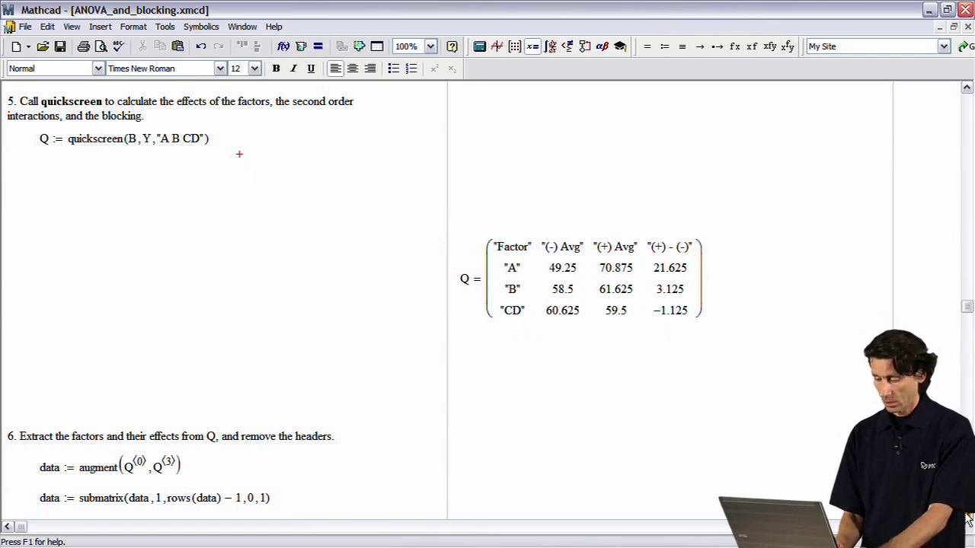
# Scroll through the A, B, CD half-effects and Pareto plot to step 9's anova call.
pyautogui.scroll(-5, 969, 518)
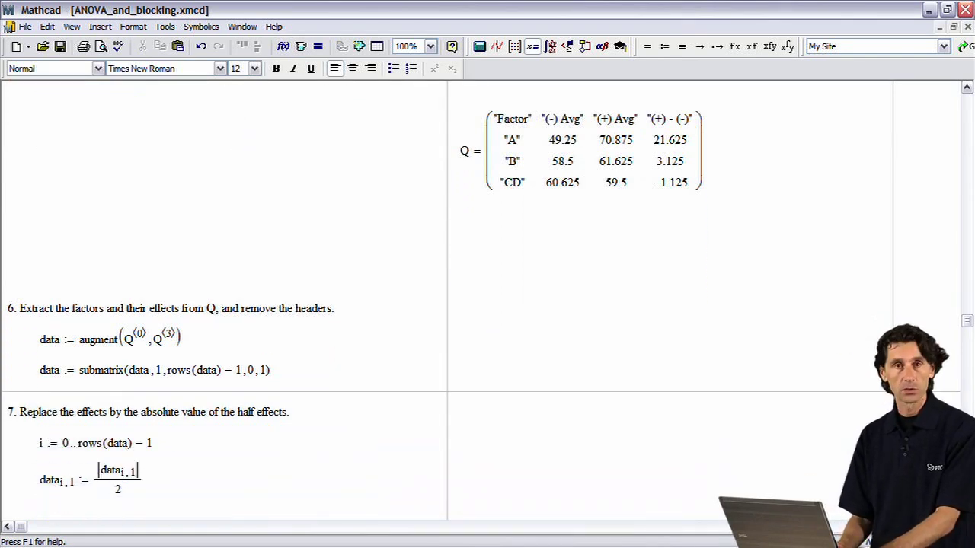
pyautogui.scroll(-8, 970, 520)
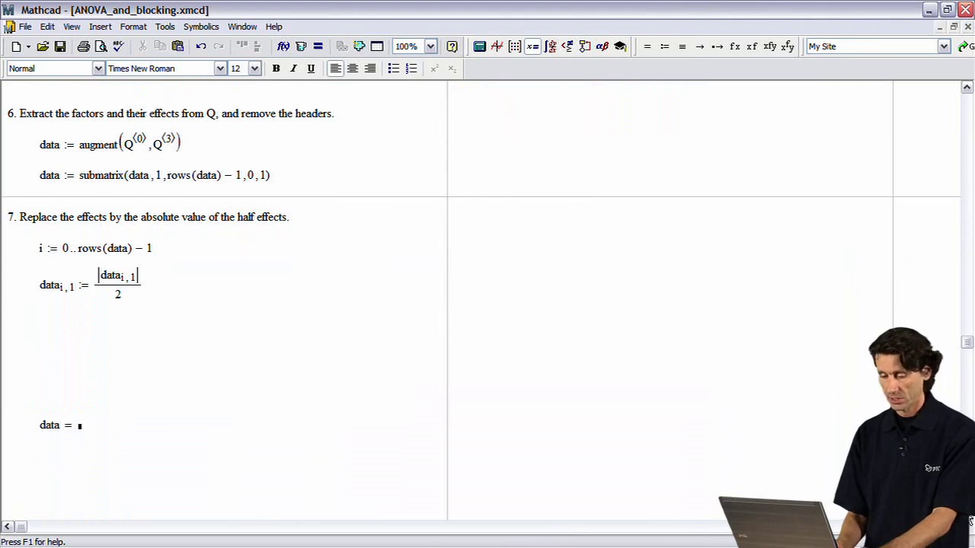
pyautogui.scroll(-1, 971, 521)
pyautogui.scroll(-13, 970, 521)
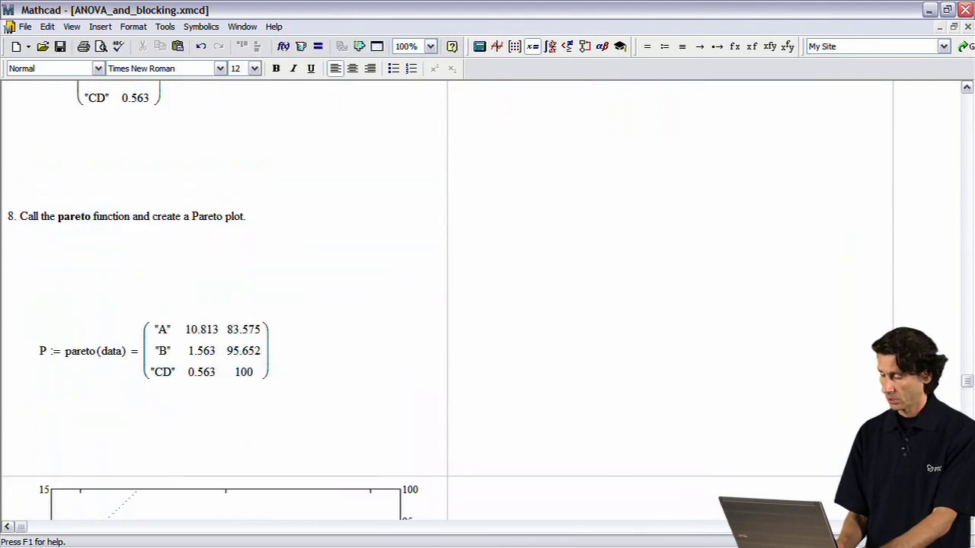
pyautogui.scroll(-13, 970, 521)
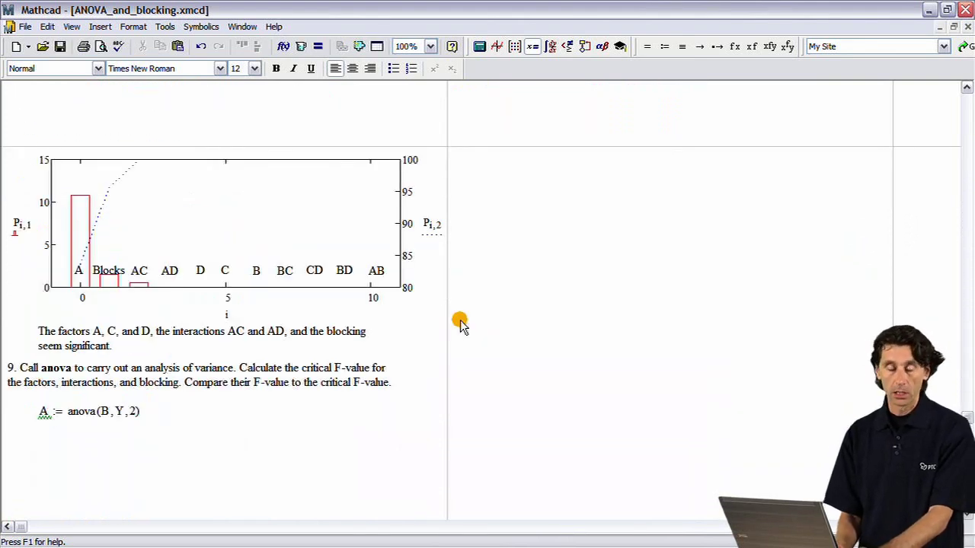